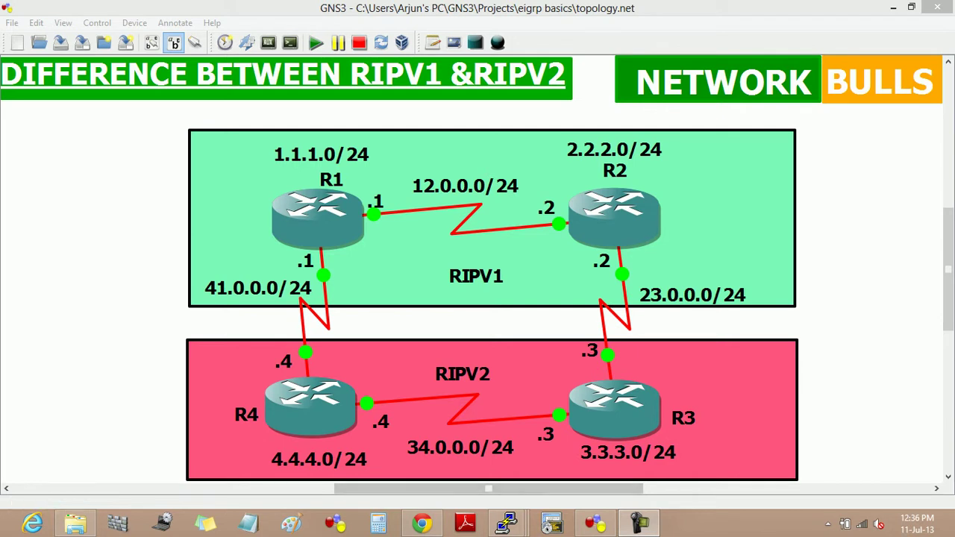
# Show R1's interface summary, confirming 12.0.0.1, 41.0.0.1 and loopback 1.1.1.1 up, then minimize its console
pyautogui.moveTo(507, 522)
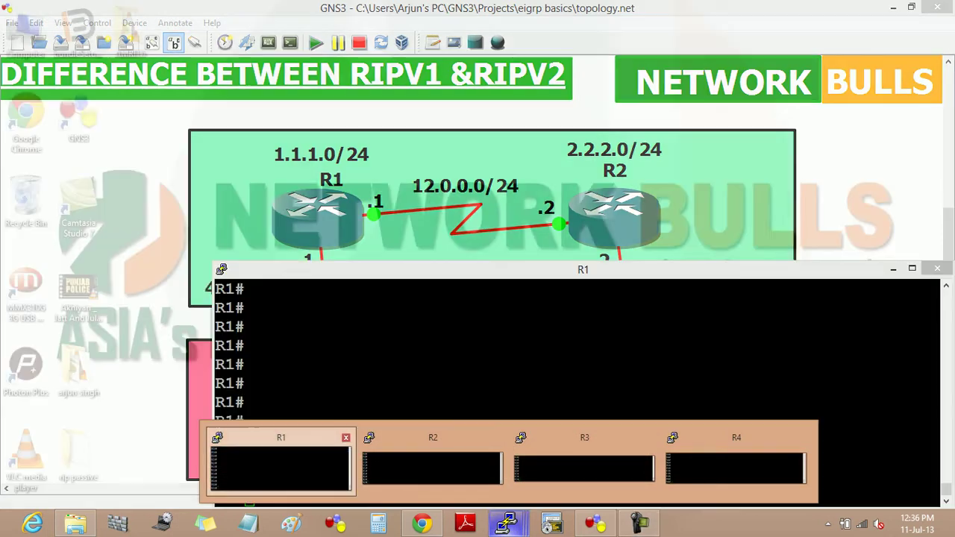
pyautogui.click(281, 467)
pyautogui.write('sh ip')
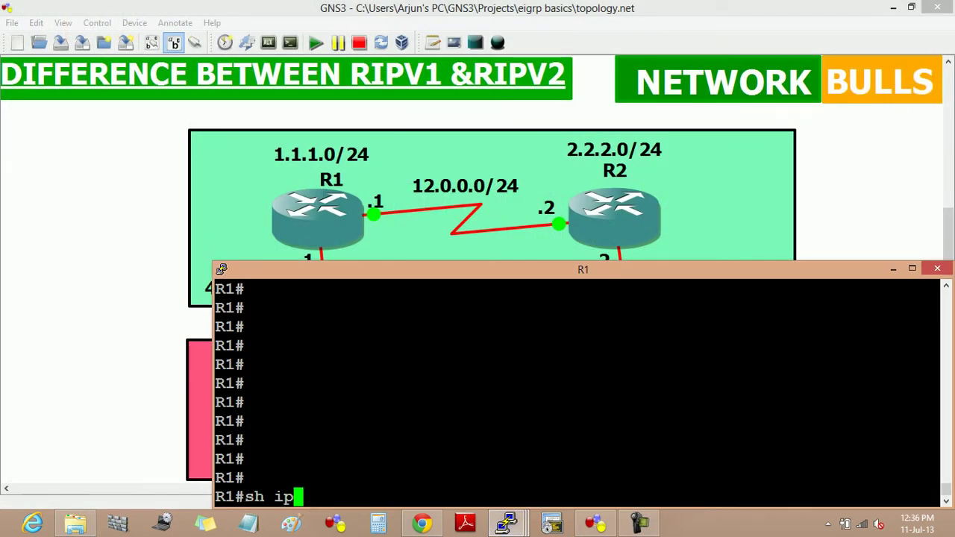
pyautogui.write(' int br')
pyautogui.press('Tab')
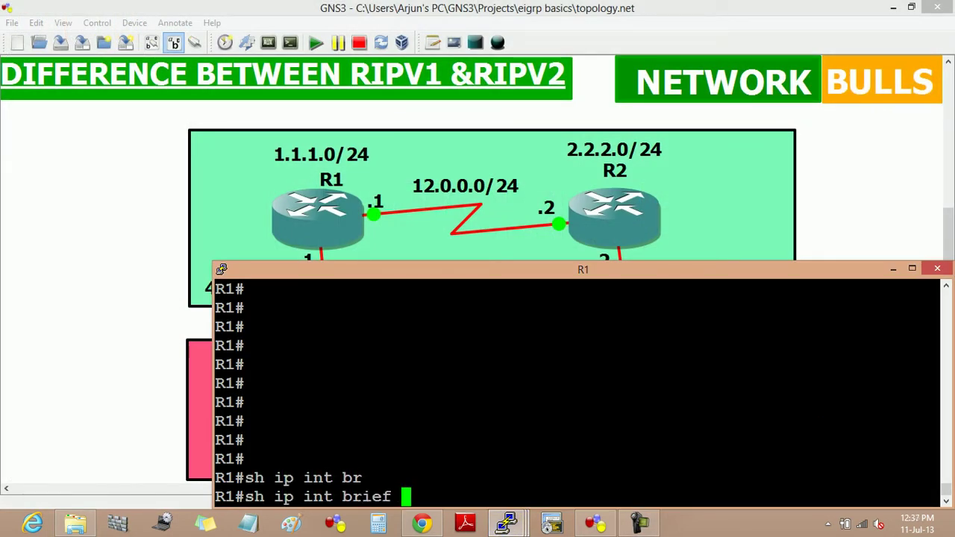
pyautogui.press('Return')
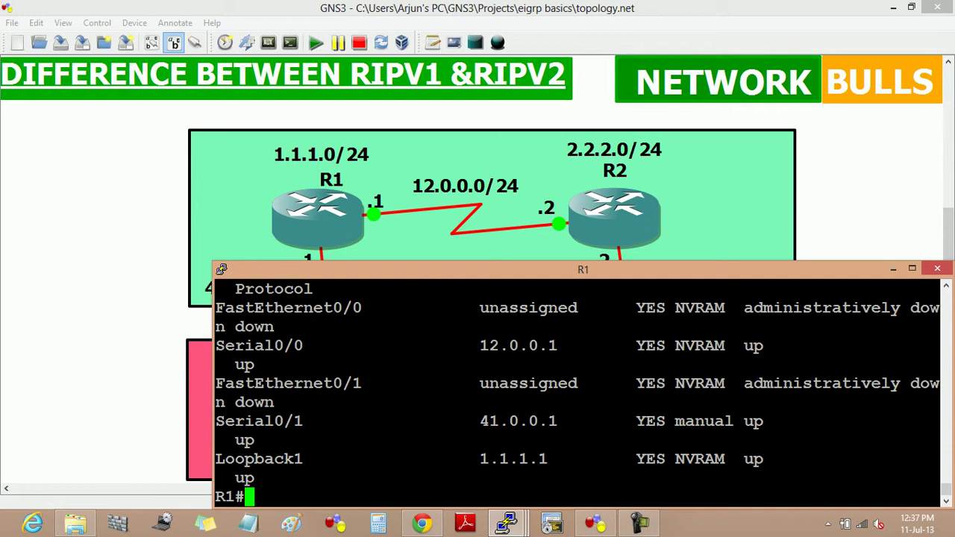
pyautogui.click(893, 268)
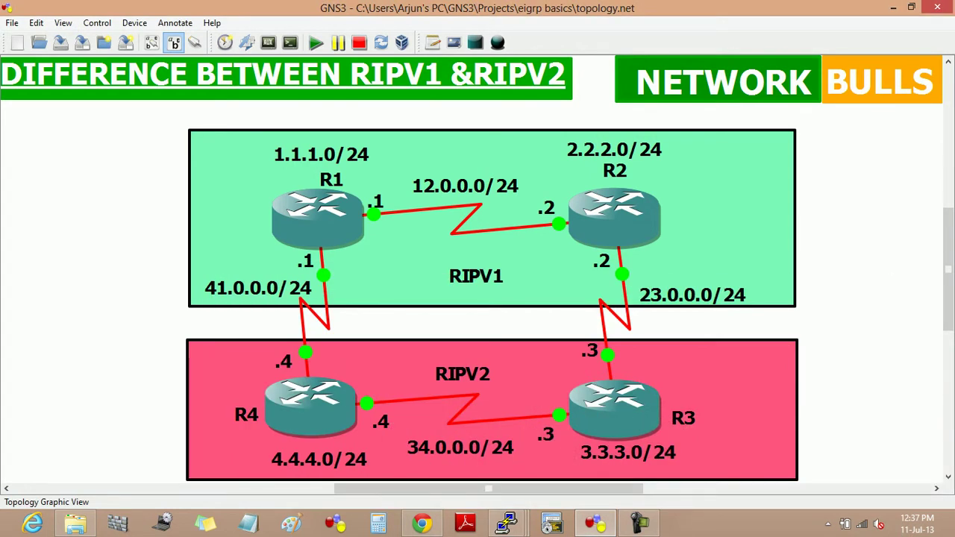
# Run 'show ip protocols' in R1's console
pyautogui.moveTo(505, 522)
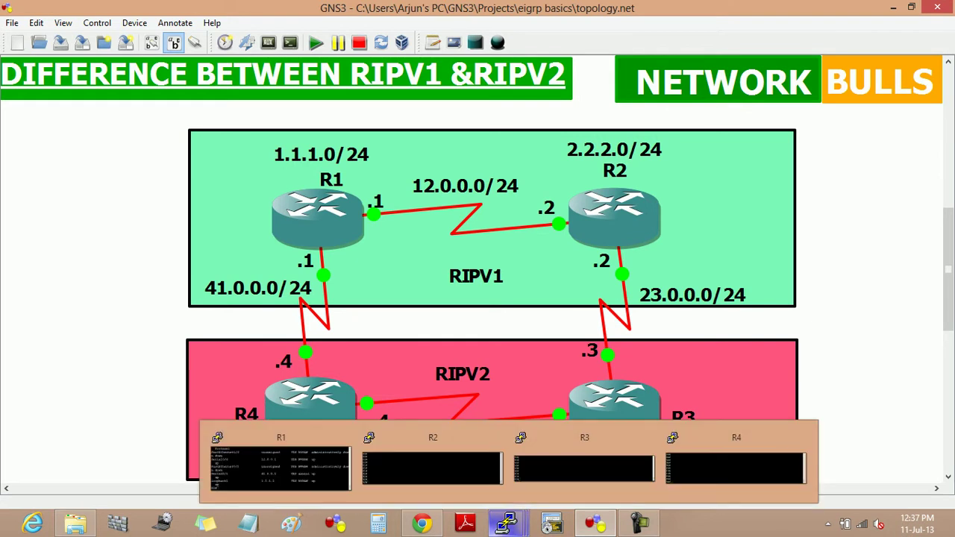
pyautogui.click(281, 466)
pyautogui.write('sh ip prot')
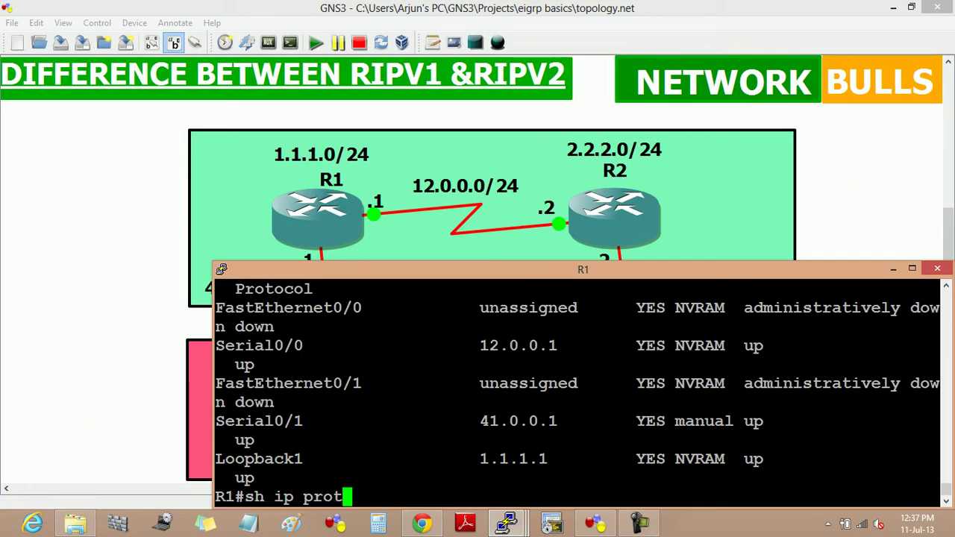
pyautogui.press('Tab')
pyautogui.press('Return')
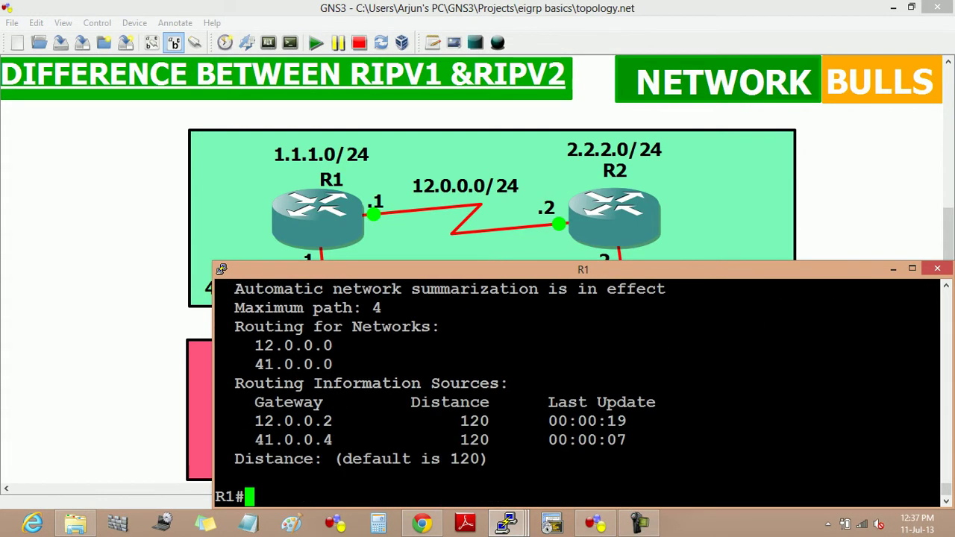
# Highlight the 'Routing Protocol is "rip"' line, then minimize R1's console
pyautogui.scroll(2, 575, 388)
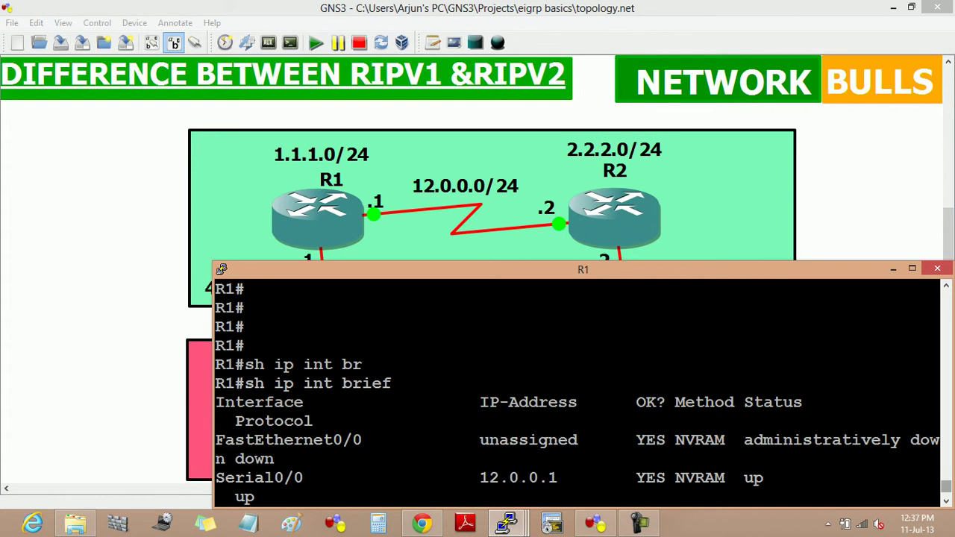
pyautogui.scroll(-4, 575, 388)
pyautogui.moveTo(938, 402); pyautogui.dragTo(215, 402)
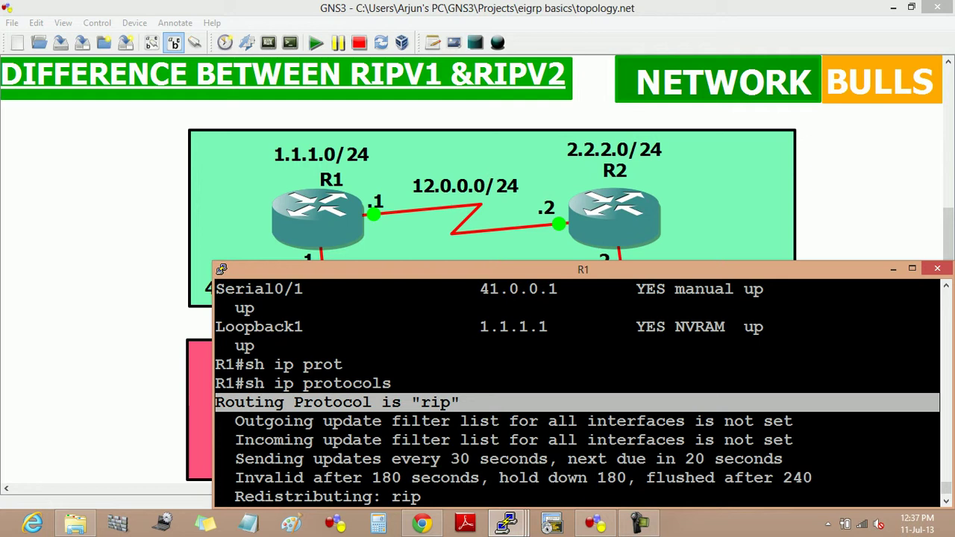
pyautogui.click(893, 269)
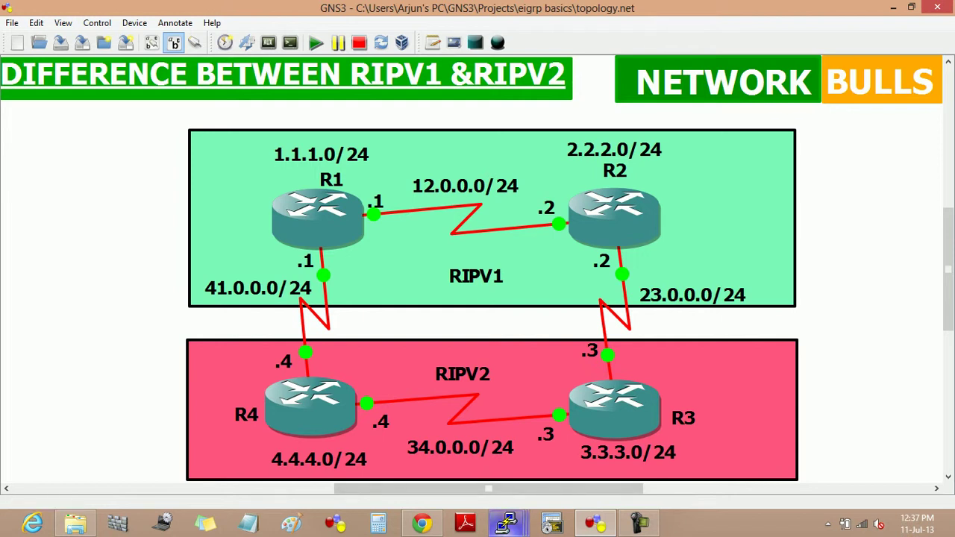
pyautogui.moveTo(507, 524)
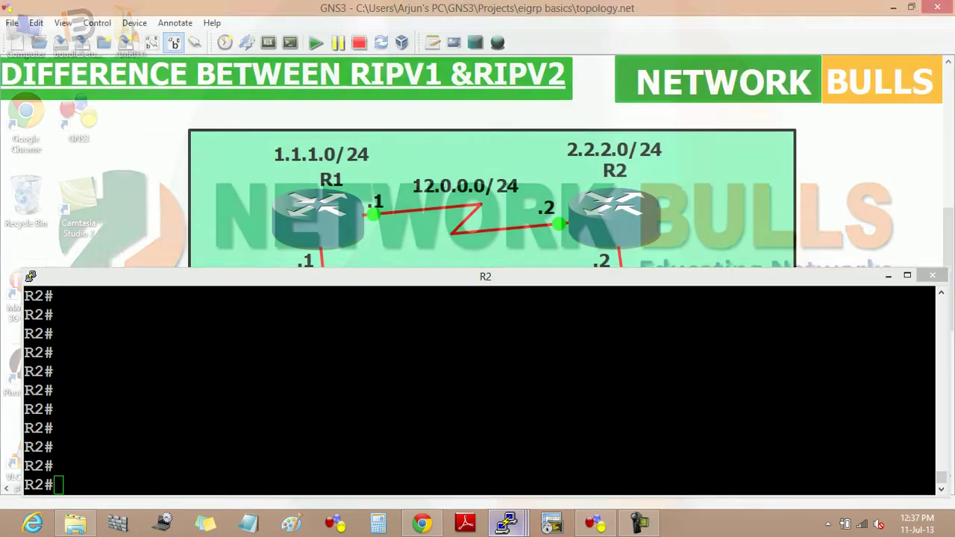
# Run 'show ip protocols' in R2's console
pyautogui.click(433, 468)
pyautogui.write('sh ip p')
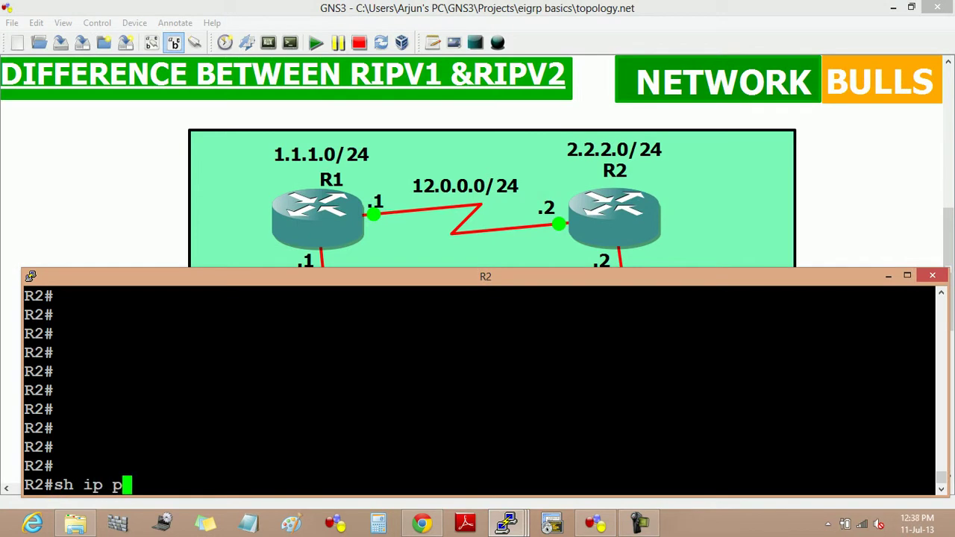
pyautogui.write('rot')
pyautogui.press('Tab')
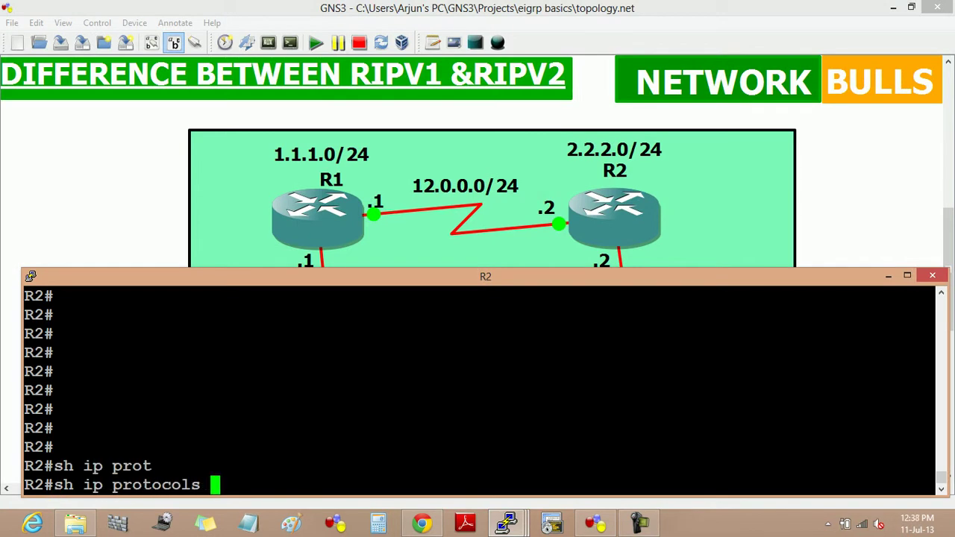
pyautogui.press('Return')
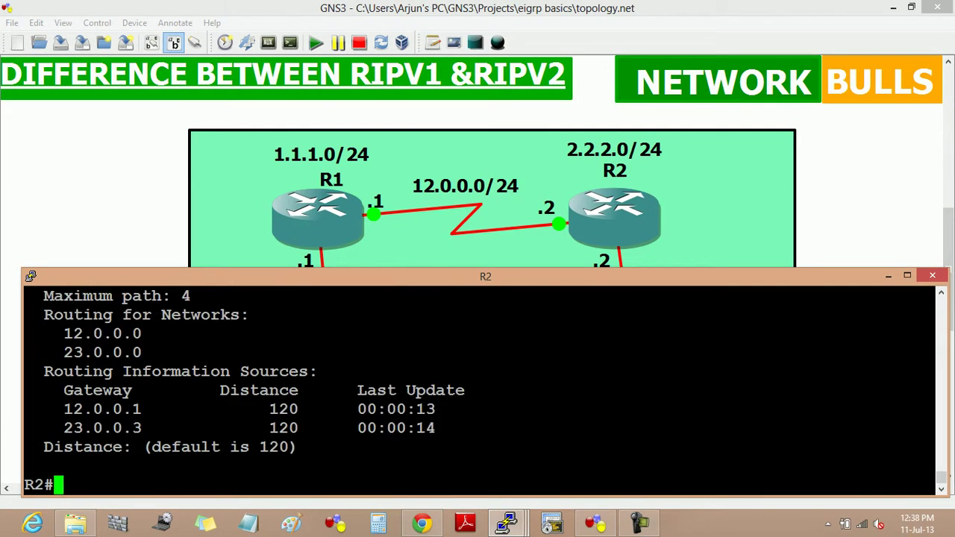
# Highlight Serial0/0's send version 1 and receive versions 1 2, then minimize R2's console
pyautogui.scroll(1, 485, 392)
pyautogui.scroll(1, 485, 391)
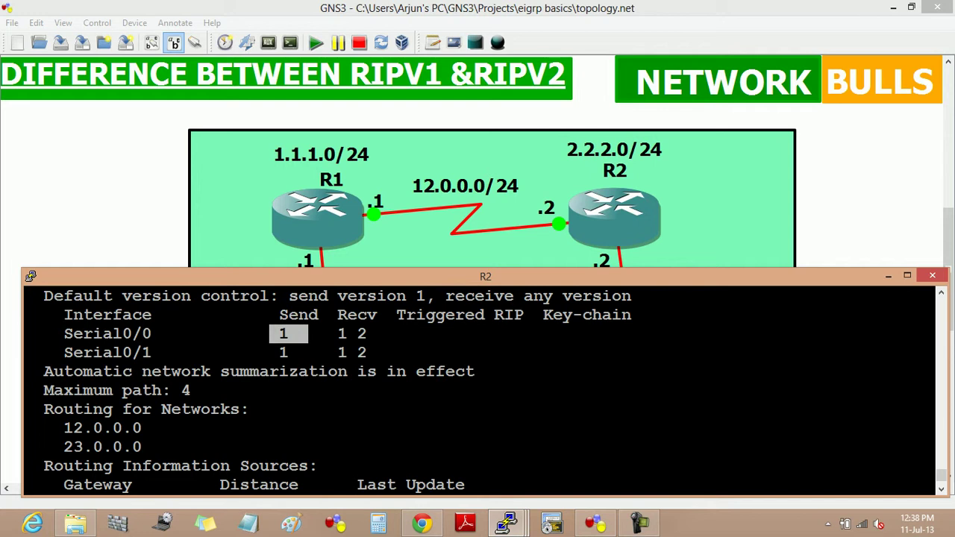
pyautogui.moveTo(932, 333); pyautogui.dragTo(338, 333)
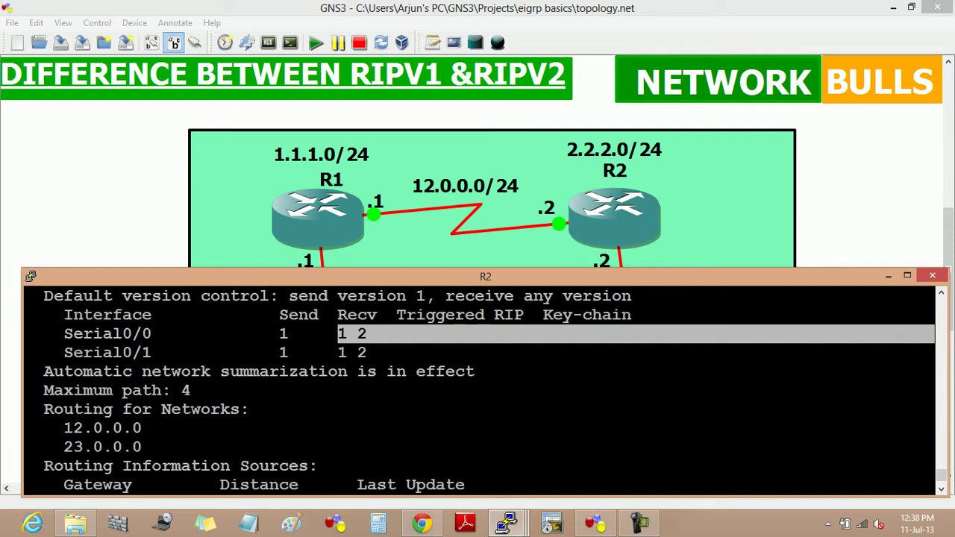
pyautogui.click(888, 275)
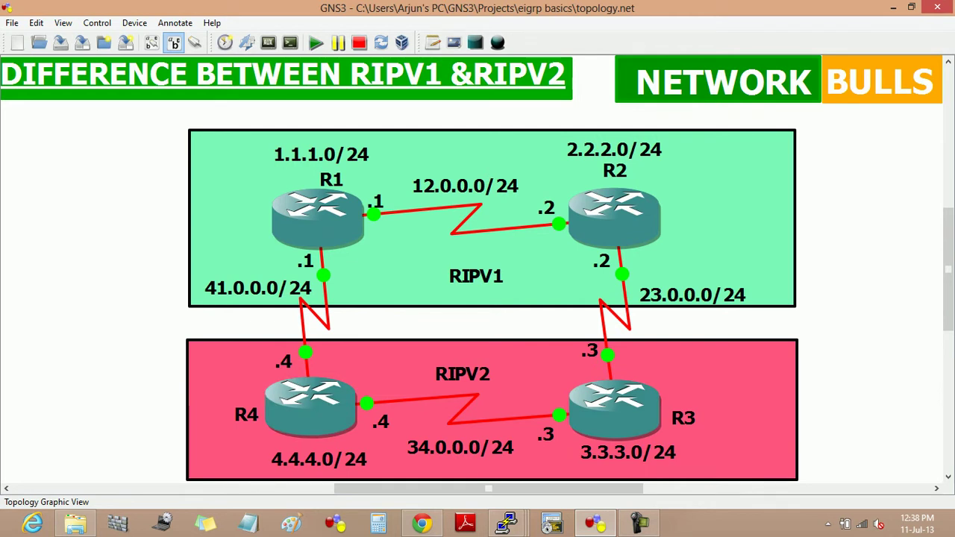
# Run 'show ip protocols' in R3's console
pyautogui.moveTo(507, 523)
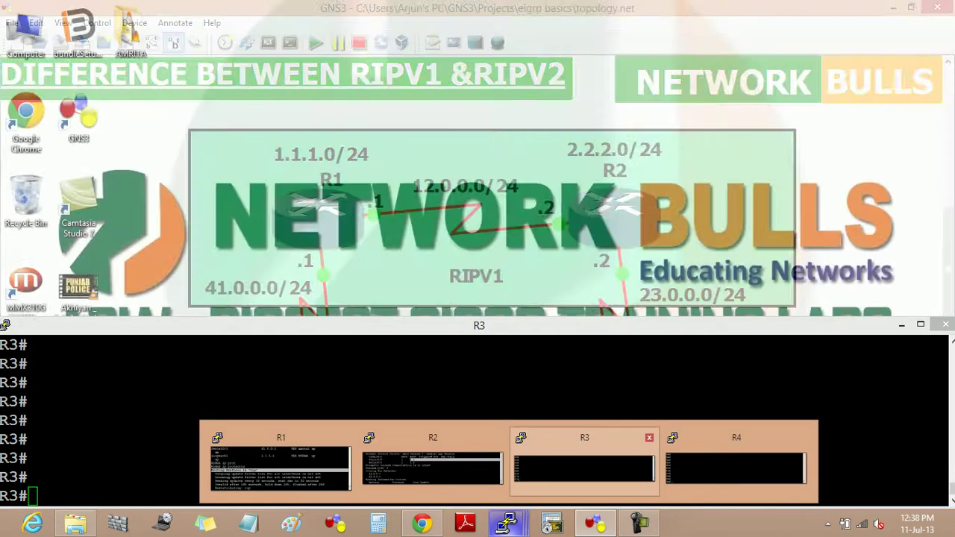
pyautogui.click(584, 464)
pyautogui.write('sh ip ')
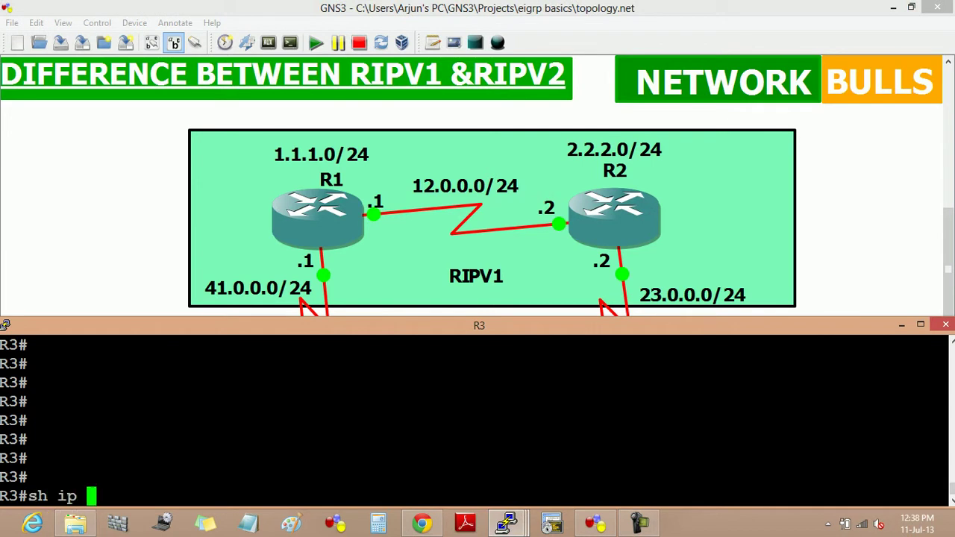
pyautogui.write('prot')
pyautogui.press('Tab')
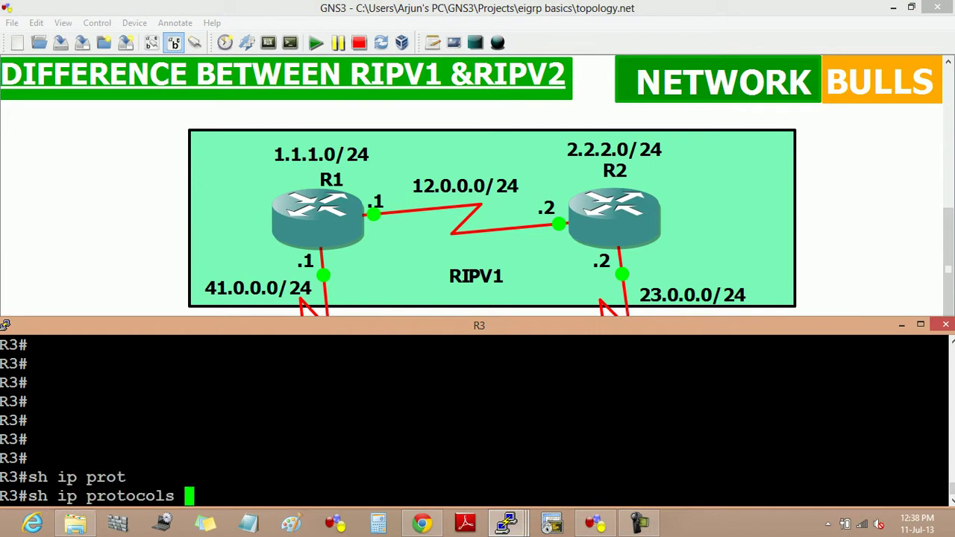
pyautogui.press('Return')
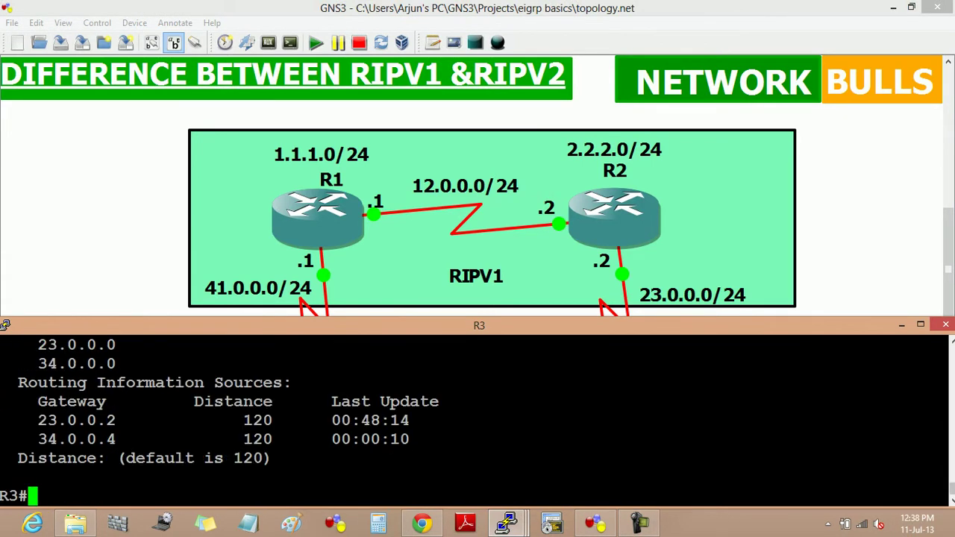
# Highlight Serial0/0's send and receive version 2, then minimize R3's console
pyautogui.scroll(4, 477, 418)
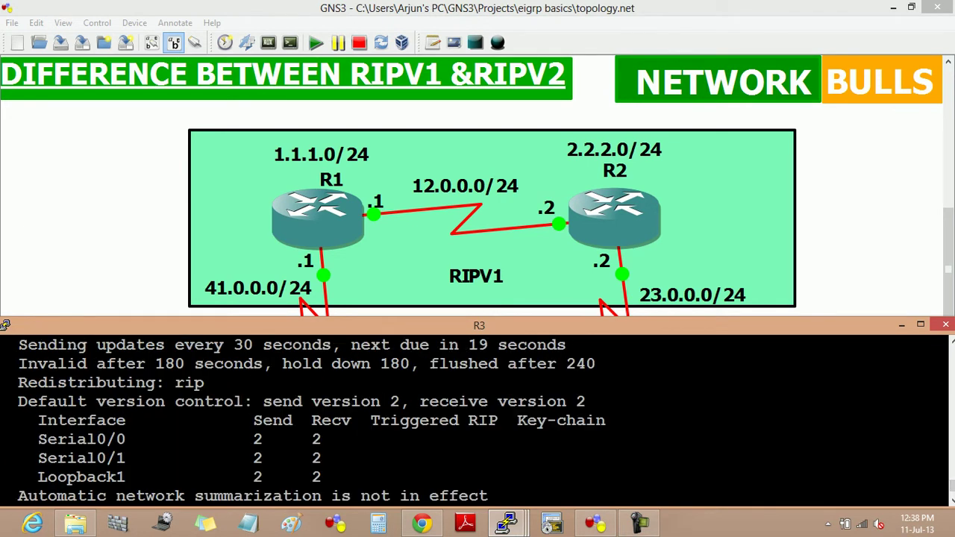
pyautogui.moveTo(282, 439); pyautogui.dragTo(243, 440)
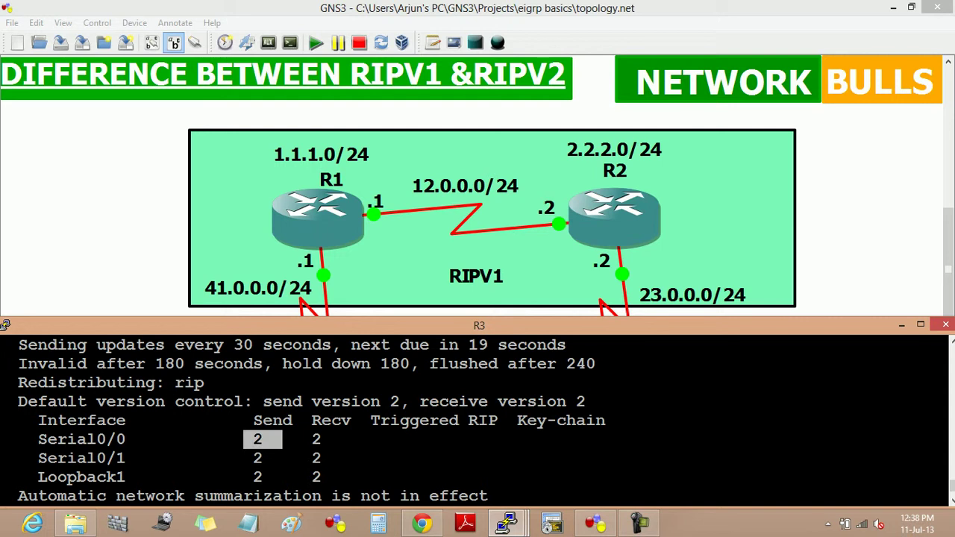
pyautogui.moveTo(321, 440); pyautogui.dragTo(948, 440)
pyautogui.moveTo(320, 439); pyautogui.dragTo(312, 439)
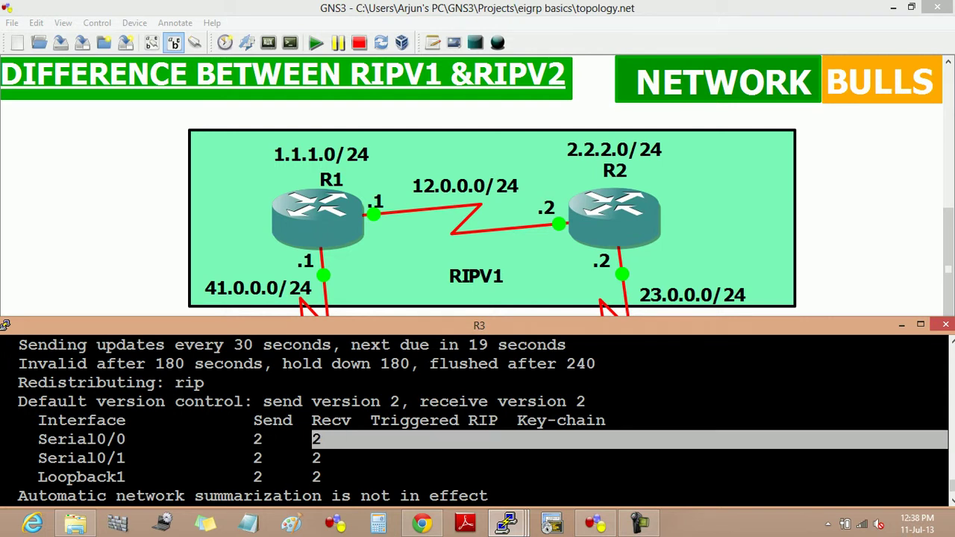
pyautogui.click(901, 325)
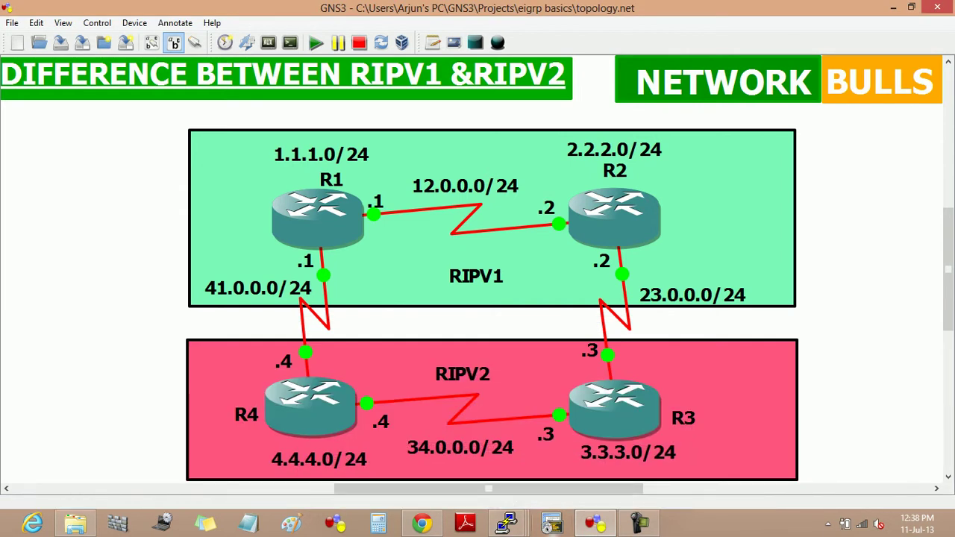
pyautogui.click(640, 523)
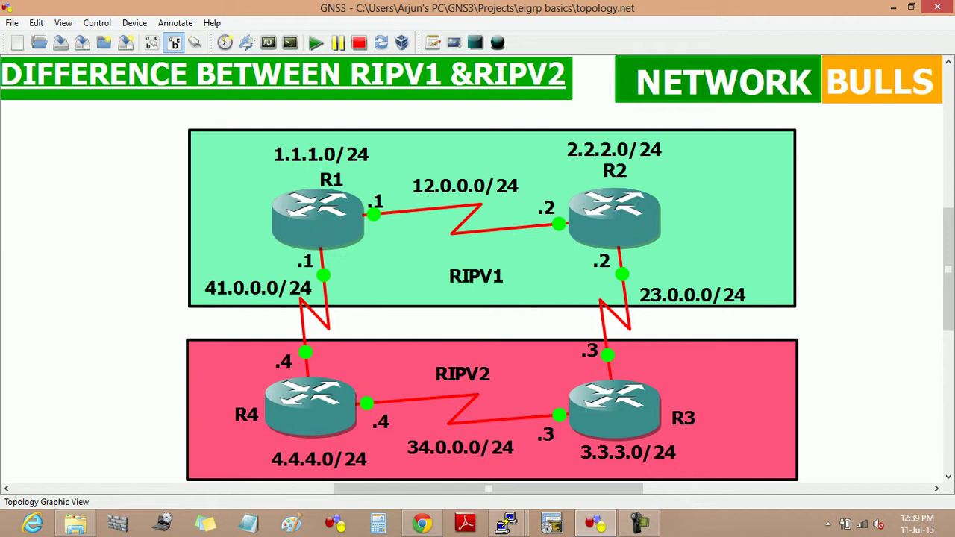
pyautogui.moveTo(506, 522)
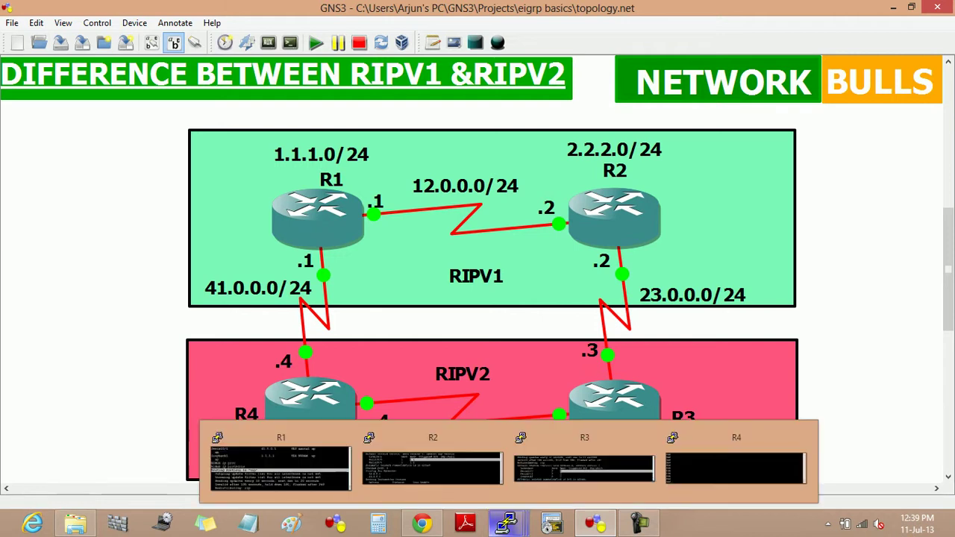
# Display R2's routing table with 'show ip route', highlight the 4.0.0.0/8 route, then minimize the console
pyautogui.click(433, 462)
pyautogui.press('Return')
pyautogui.press('Return')
pyautogui.press('Return')
pyautogui.press('Return')
pyautogui.press('Return')
pyautogui.press('Return')
pyautogui.press('Return')
pyautogui.press('Return')
pyautogui.press('Return')
pyautogui.press('Return')
pyautogui.press('Return')
pyautogui.press('Return')
pyautogui.write('sh ip r')
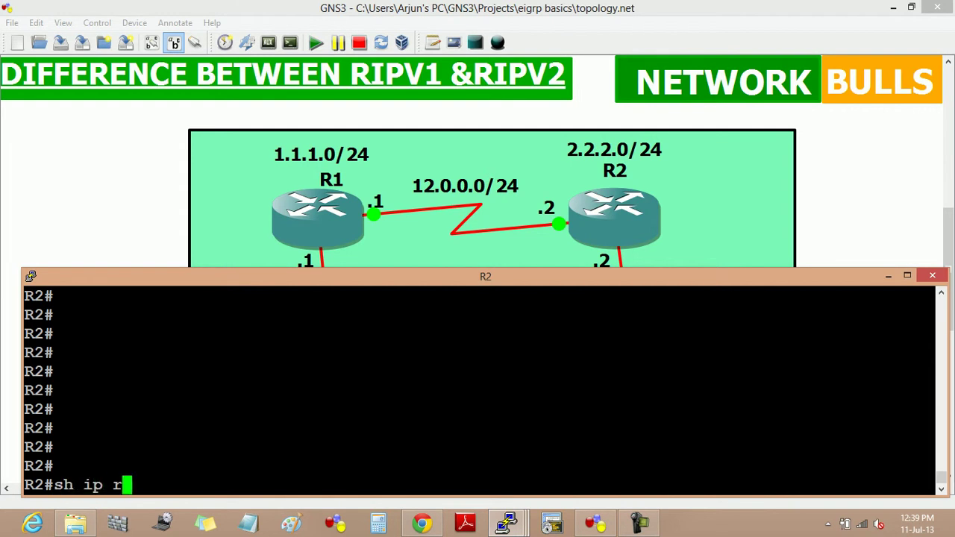
pyautogui.write('oute')
pyautogui.press('Return')
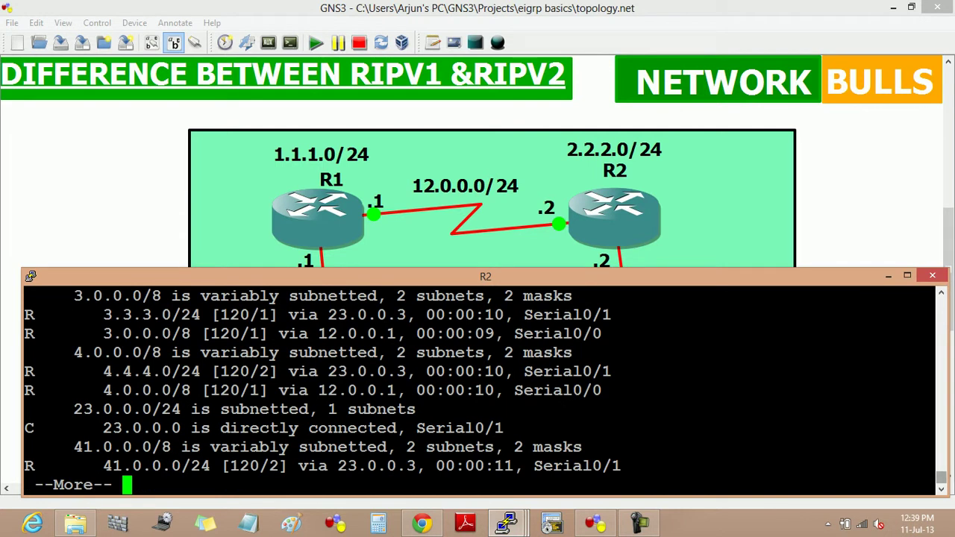
pyautogui.moveTo(200, 390); pyautogui.dragTo(83, 391)
pyautogui.click(888, 275)
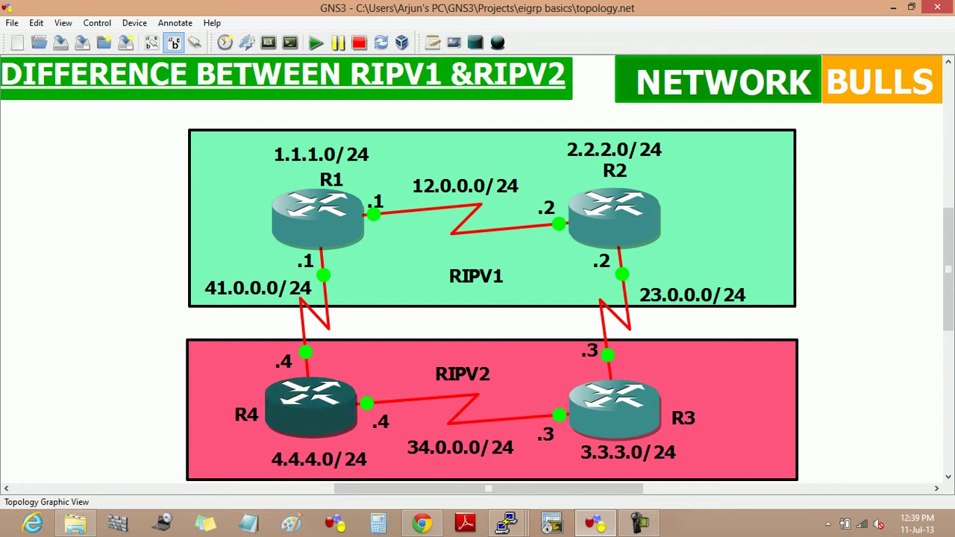
# Run 'show ip route' in R4's console
pyautogui.moveTo(312, 418)
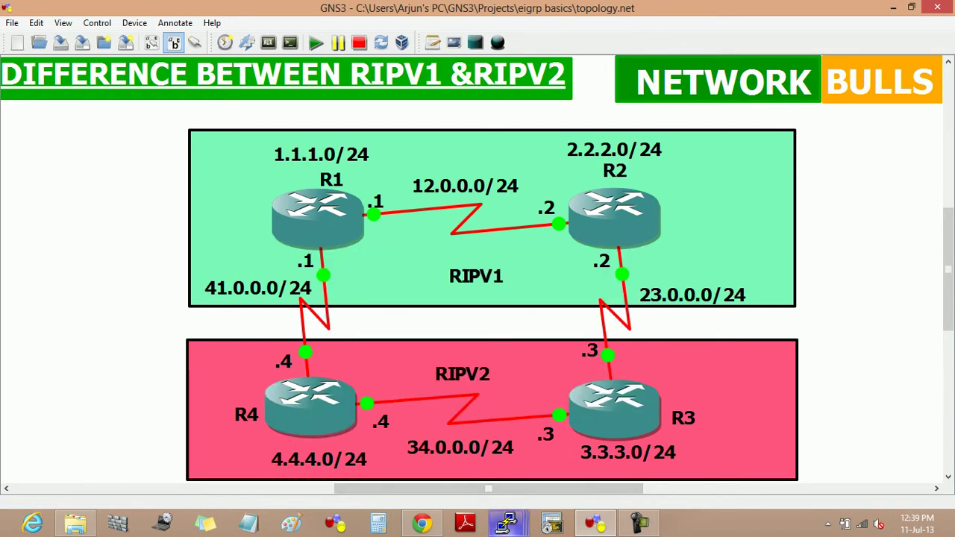
pyautogui.moveTo(507, 524)
pyautogui.click(735, 468)
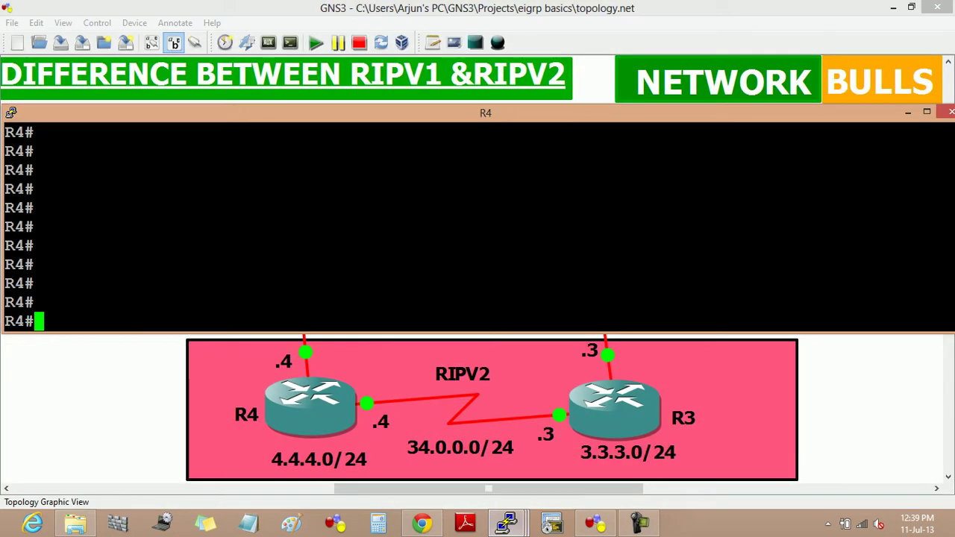
pyautogui.write('sh')
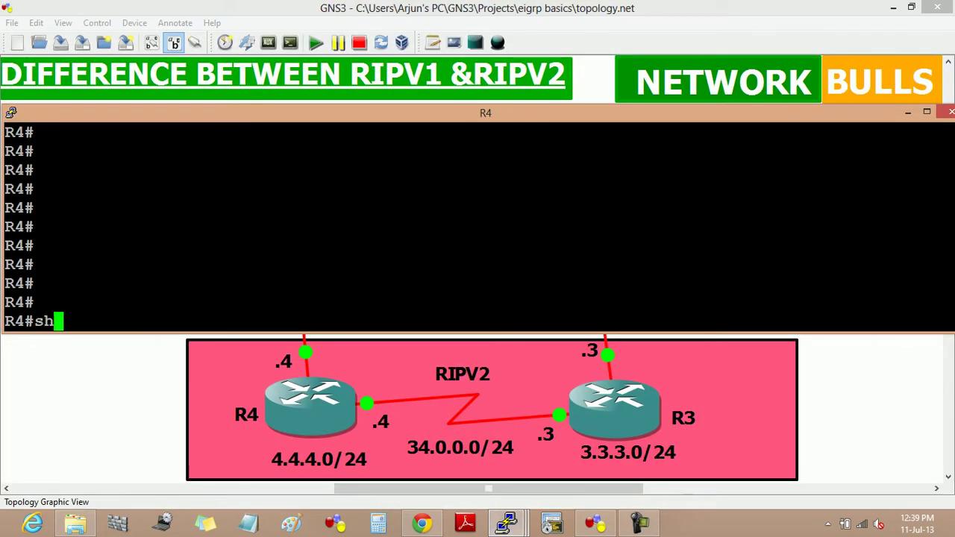
pyautogui.write(' ip route')
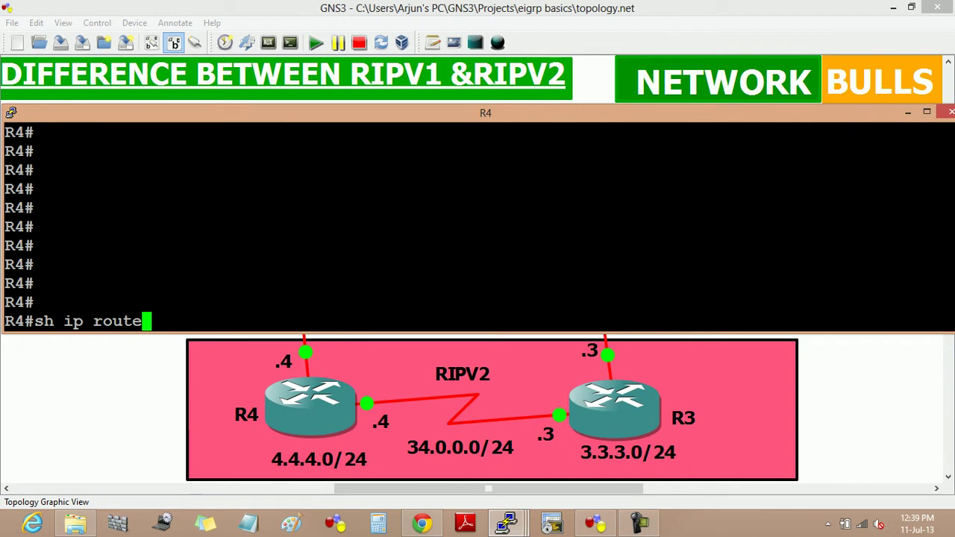
pyautogui.press('Return')
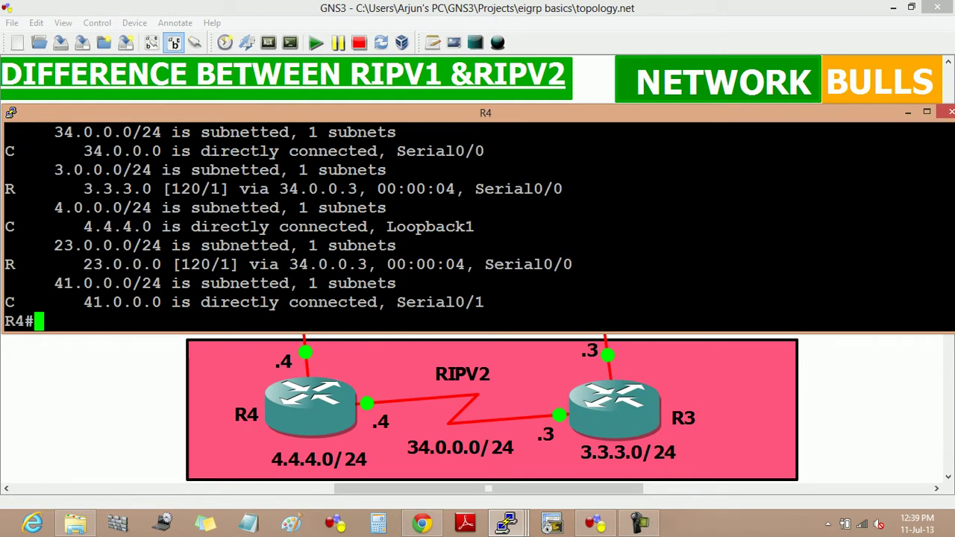
# Highlight the 4.0.0.0/24 entry, clear the marking, and minimize R4's console
pyautogui.moveTo(153, 207); pyautogui.dragTo(45, 208)
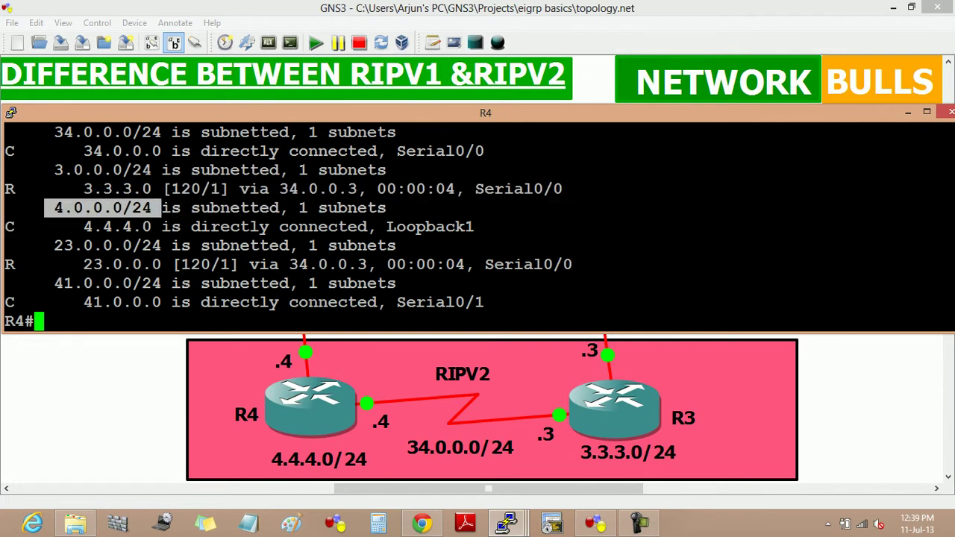
pyautogui.press('Return')
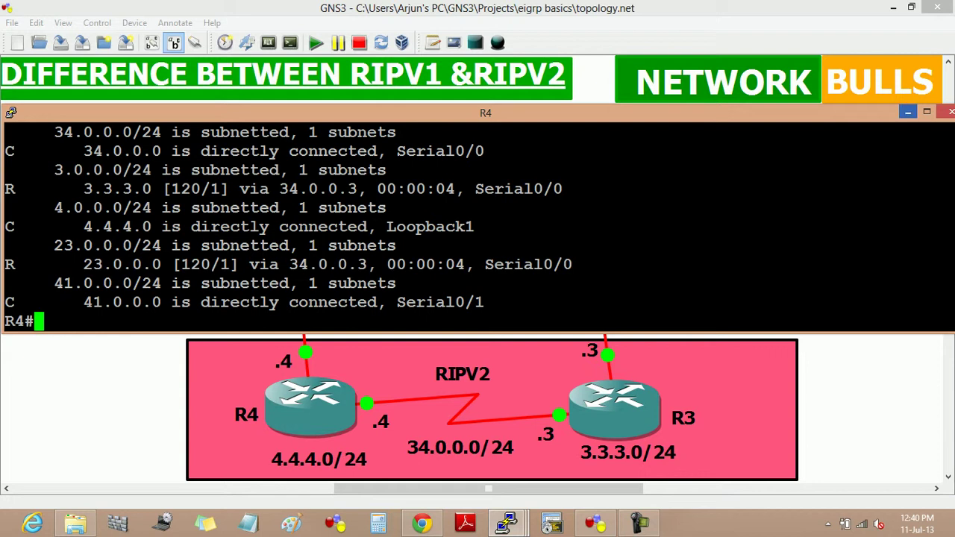
pyautogui.click(907, 112)
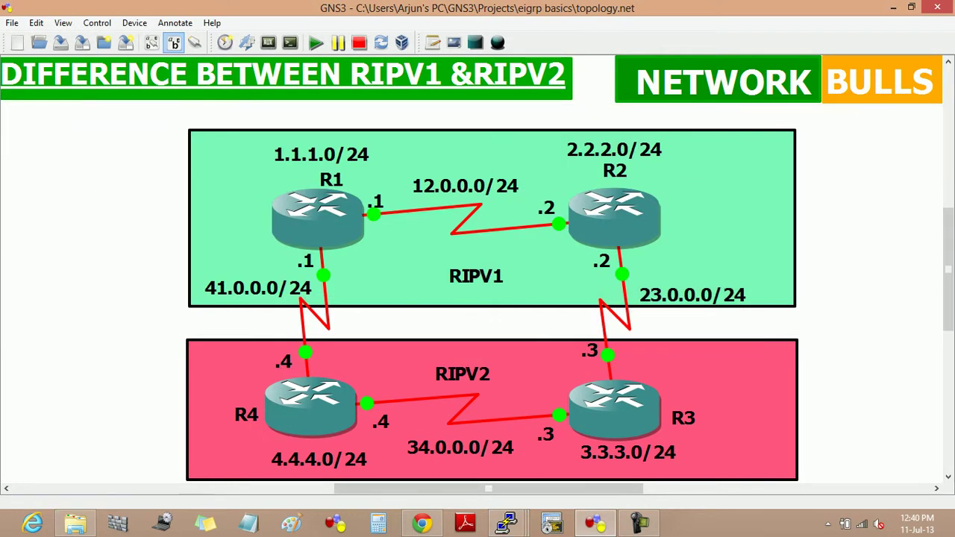